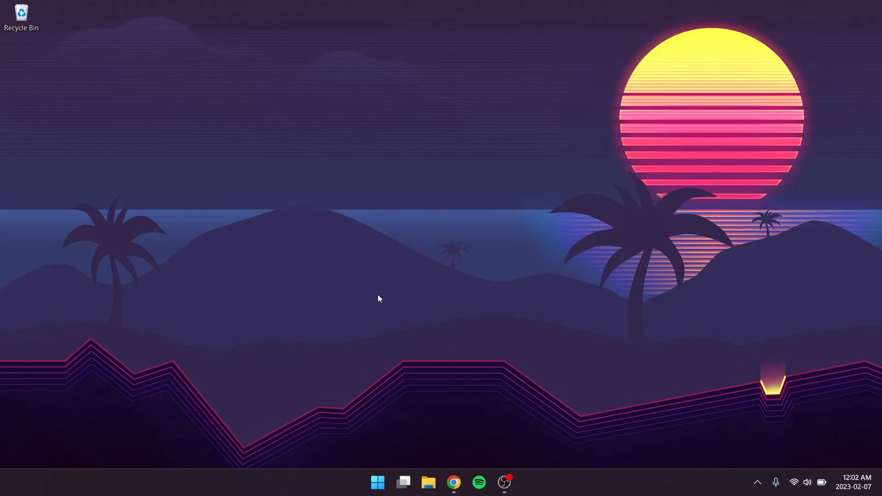
Empty the Recycle Bin and permanently delete its contents
{"action": "right_click", "coordinate": [23, 16]}
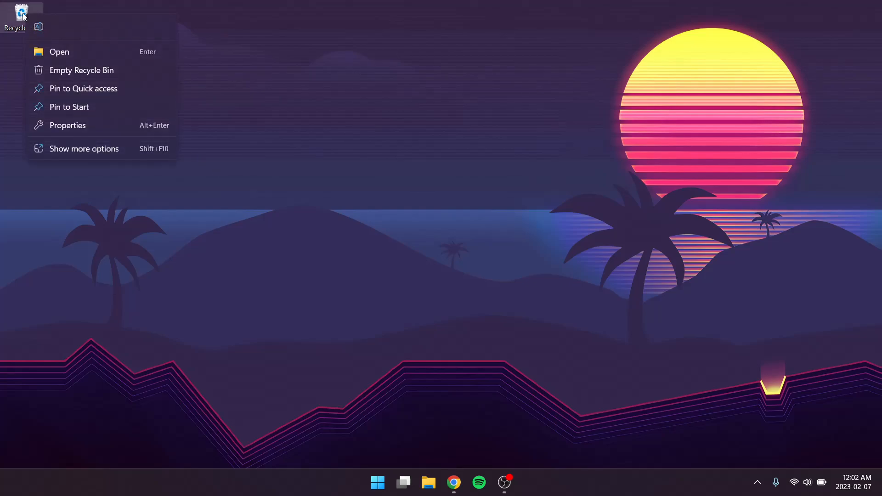
{"action": "left_click", "coordinate": [73, 70]}
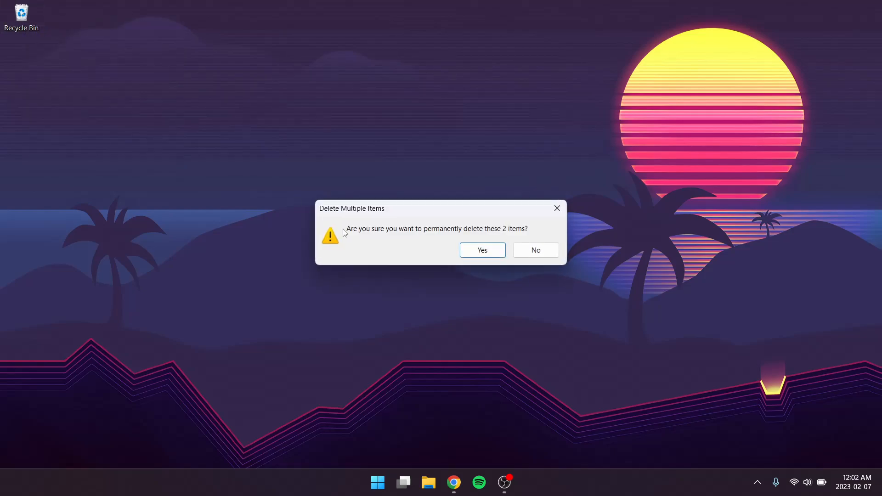
{"action": "left_click", "coordinate": [487, 251]}
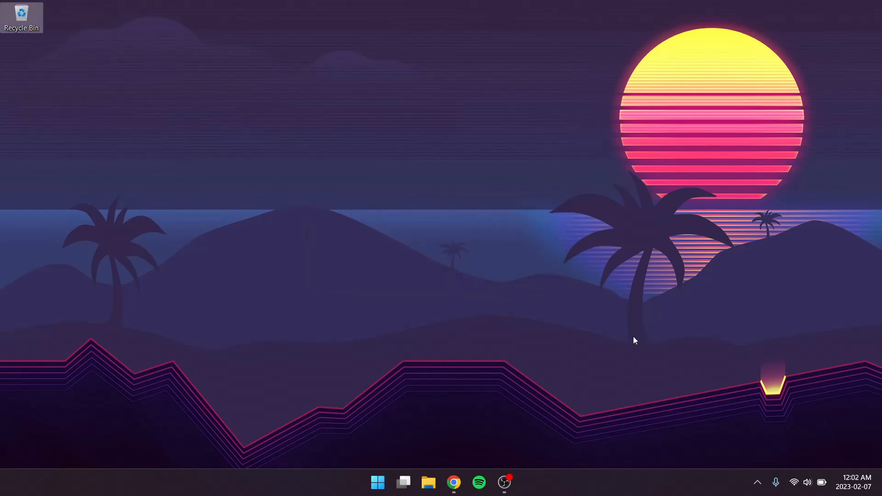
{"action": "left_click", "coordinate": [643, 348]}
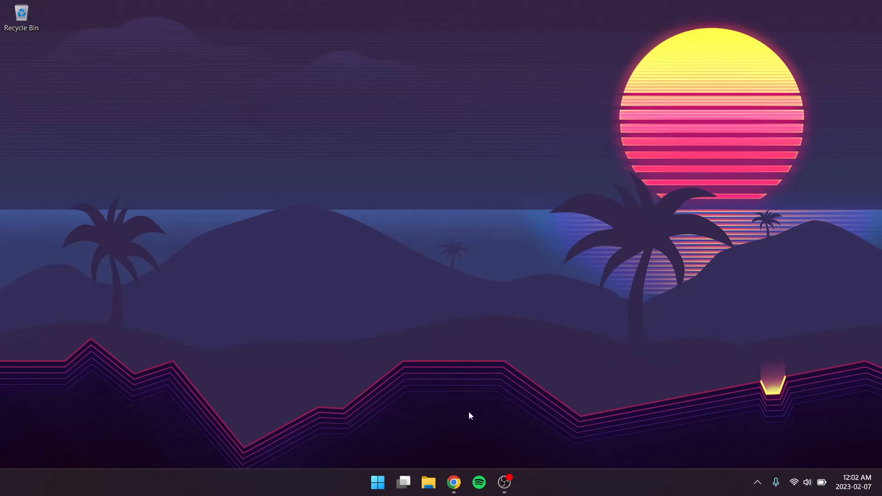
Switch to Chrome and read the DMDE home page for the software's features and supported file systems
{"action": "left_click", "coordinate": [455, 483]}
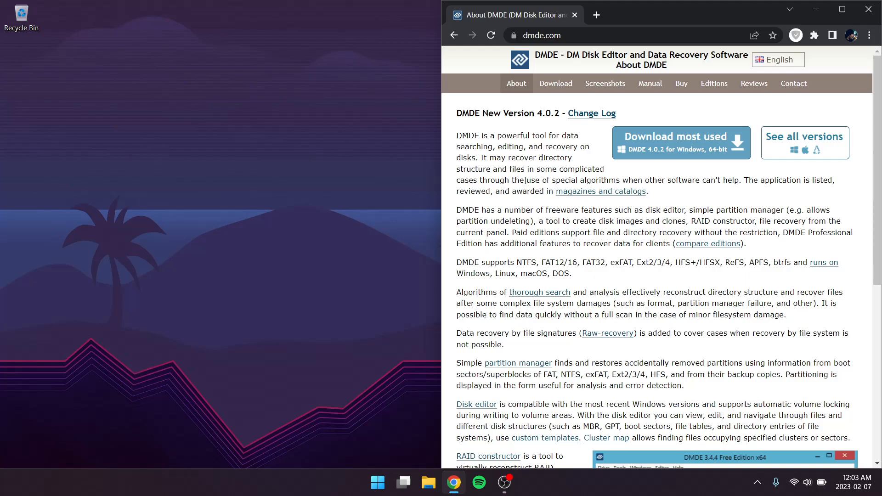
{"action": "scroll", "coordinate": [525, 181], "scroll_direction": "down", "scroll_amount": 5}
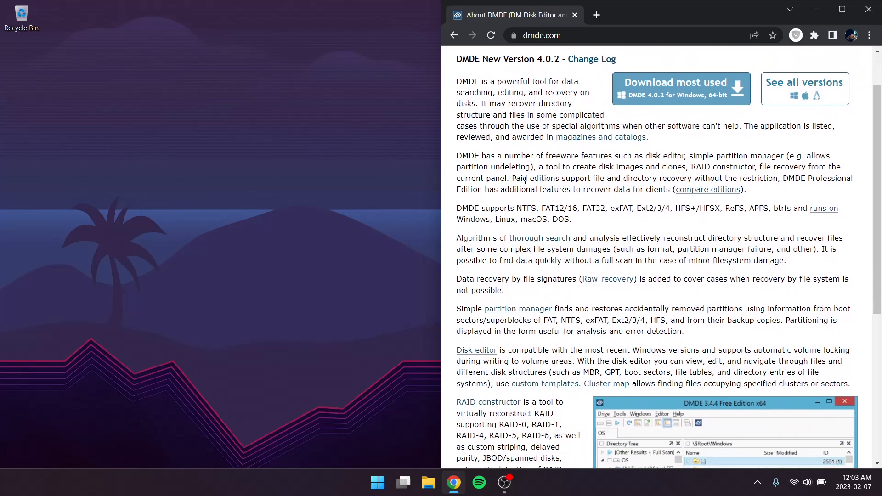
{"action": "scroll", "coordinate": [525, 180], "scroll_direction": "down", "scroll_amount": 2}
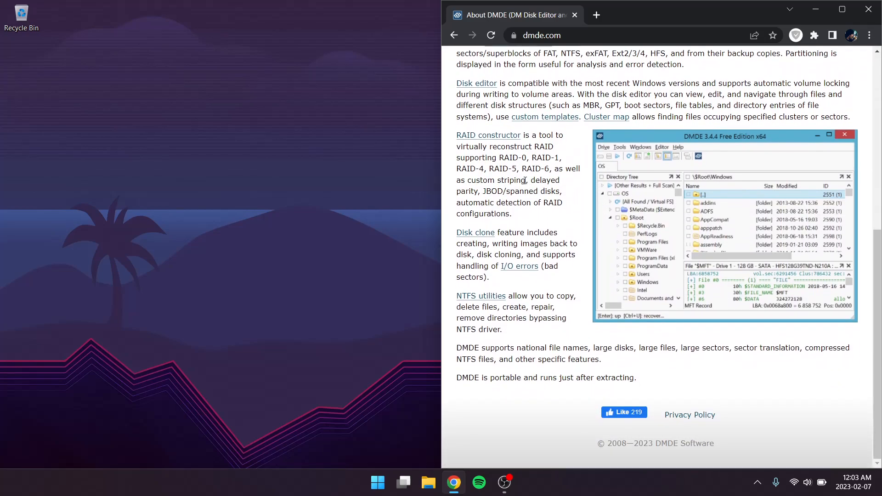
{"action": "scroll", "coordinate": [526, 181], "scroll_direction": "up", "scroll_amount": 7}
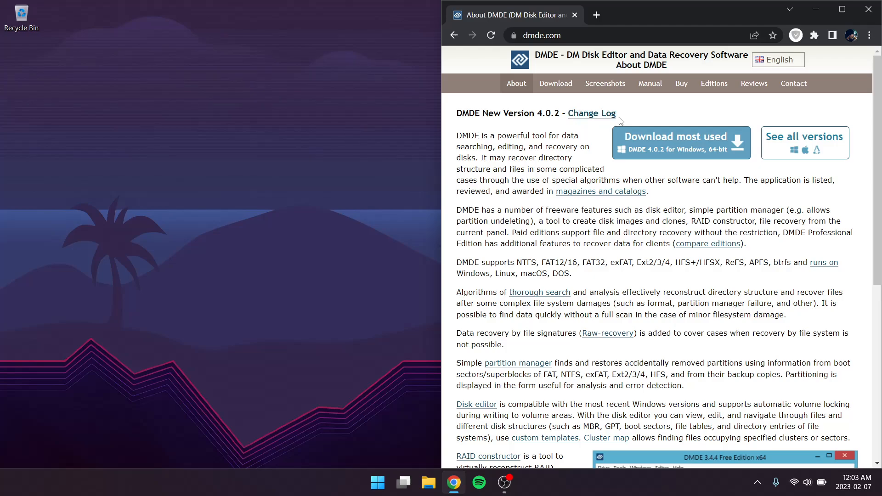
Review the DMDE license types and prices and the available download versions, and close the browser
{"action": "left_click", "coordinate": [681, 86]}
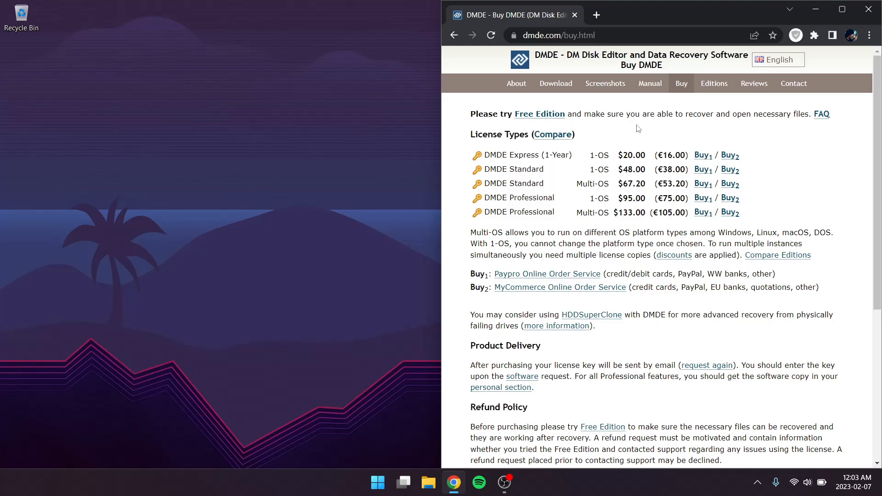
{"action": "left_click", "coordinate": [557, 84]}
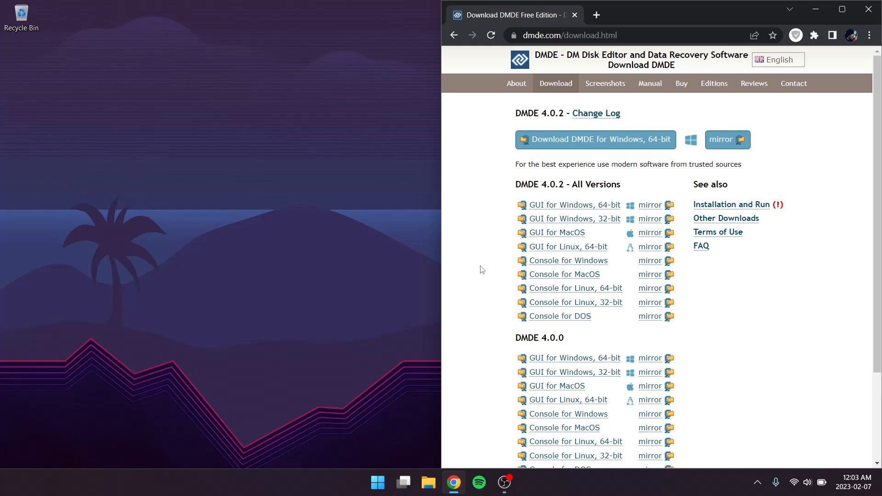
{"action": "scroll", "coordinate": [482, 270], "scroll_direction": "down", "scroll_amount": 1}
{"action": "scroll", "coordinate": [482, 270], "scroll_direction": "up", "scroll_amount": 1}
{"action": "left_click", "coordinate": [869, 9]}
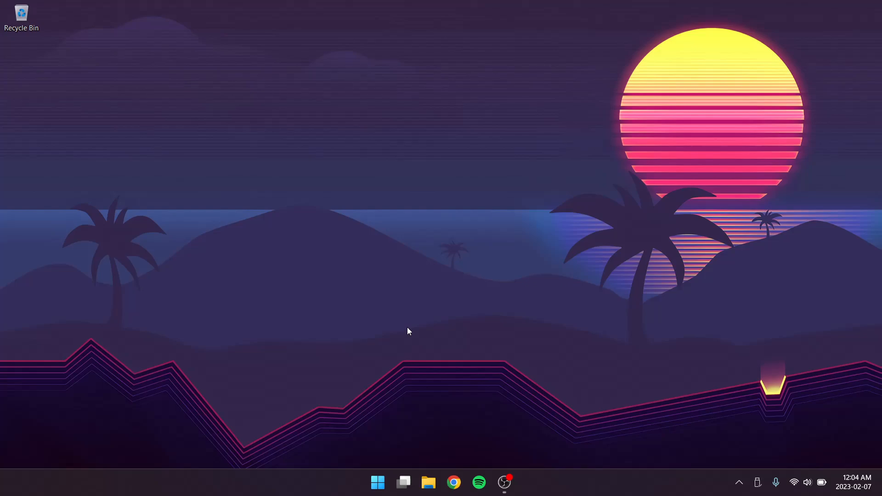
Check the drives in This PC, and open Disk Management from Control Panel's System and Security category in a maximized window
{"action": "left_click", "coordinate": [429, 482]}
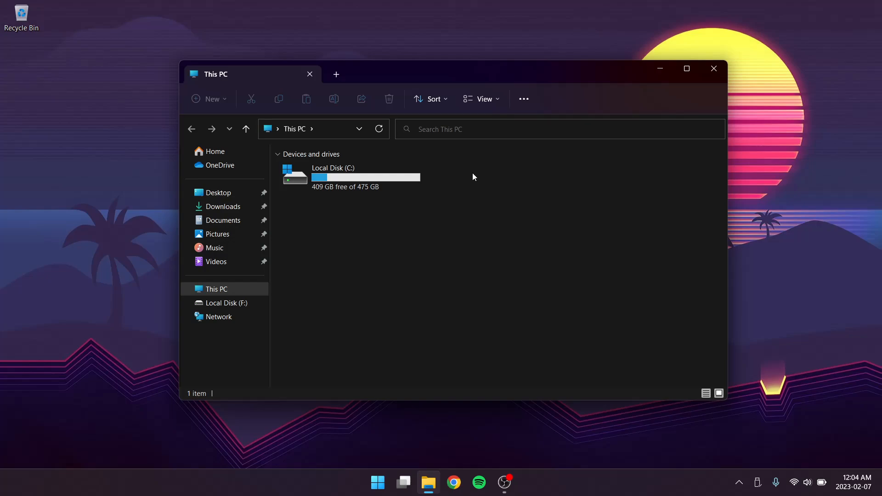
{"action": "left_click", "coordinate": [380, 480]}
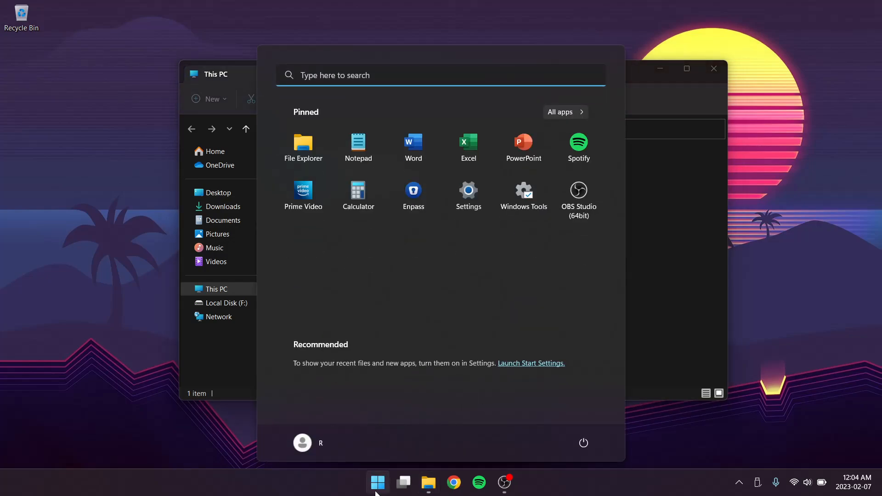
{"action": "left_click", "coordinate": [524, 192]}
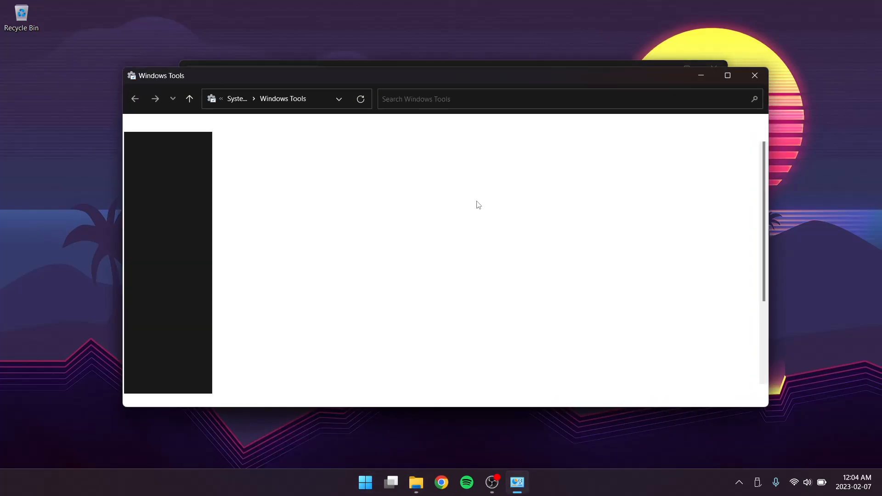
{"action": "double_click", "coordinate": [415, 181]}
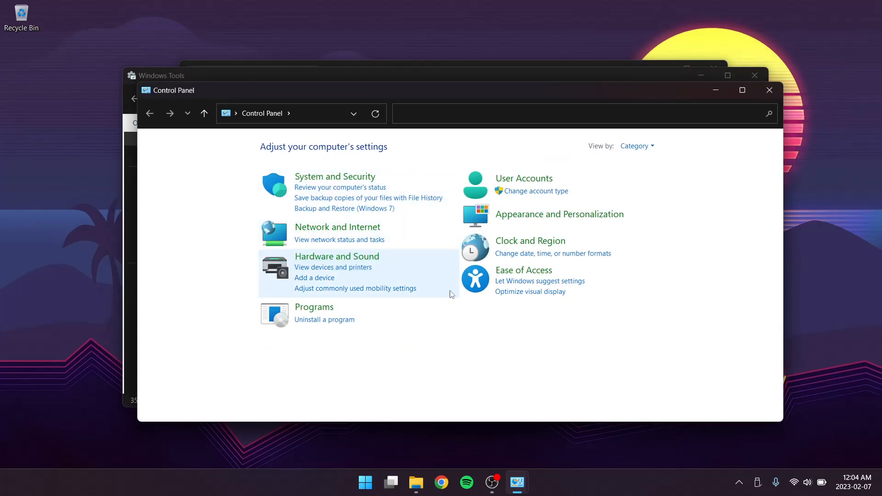
{"action": "left_click", "coordinate": [361, 182]}
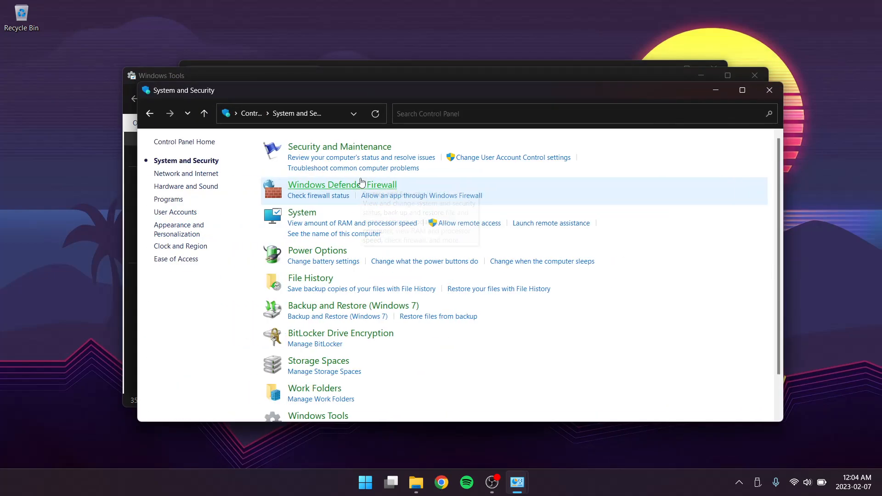
{"action": "scroll", "coordinate": [441, 347], "scroll_direction": "down", "scroll_amount": 1}
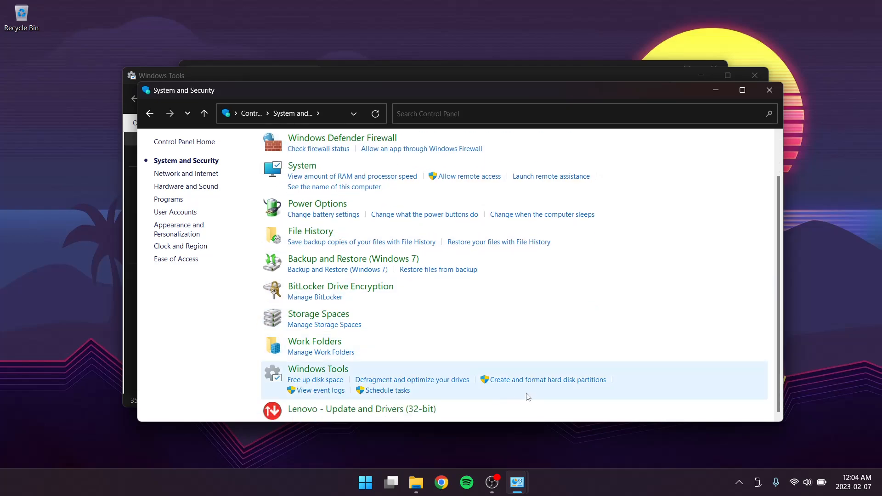
{"action": "left_click", "coordinate": [521, 381]}
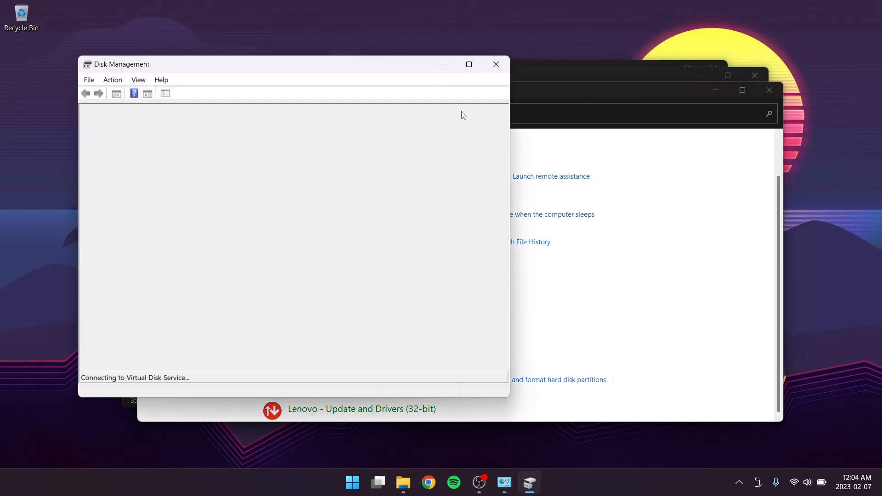
{"action": "left_click", "coordinate": [469, 64]}
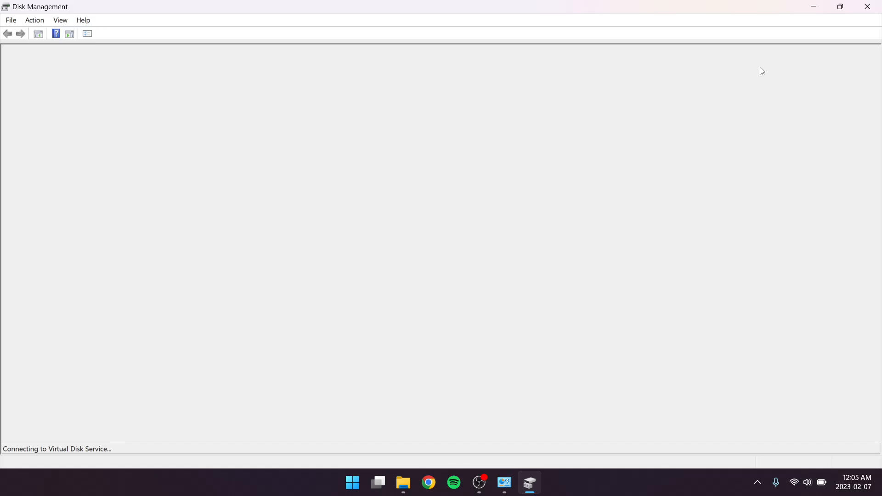
Relaunch Disk Management, move its window aside, and close the Control Panel and Windows Tools windows
{"action": "left_click", "coordinate": [868, 7]}
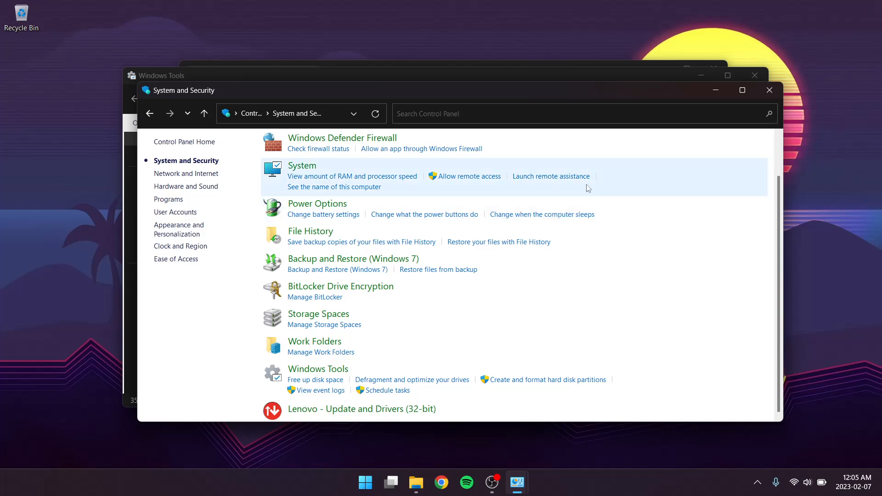
{"action": "left_click", "coordinate": [529, 383]}
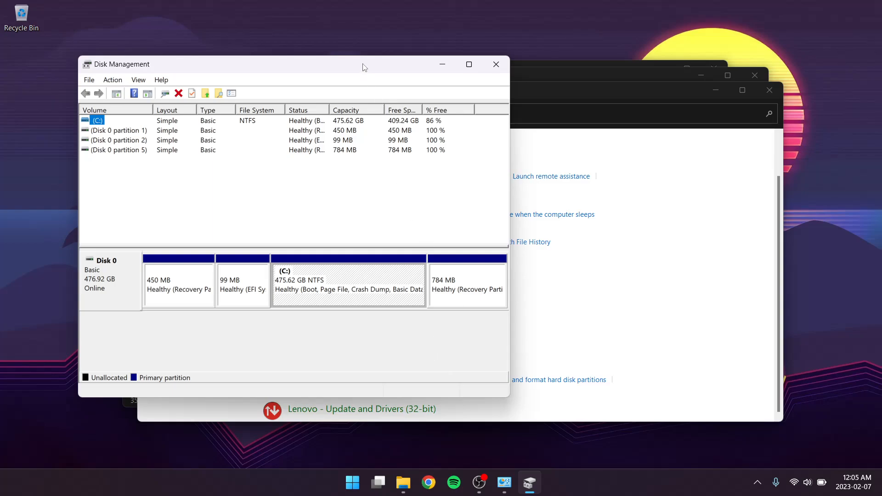
{"action": "left_click_drag", "start_coordinate": [364, 67], "coordinate": [291, 15]}
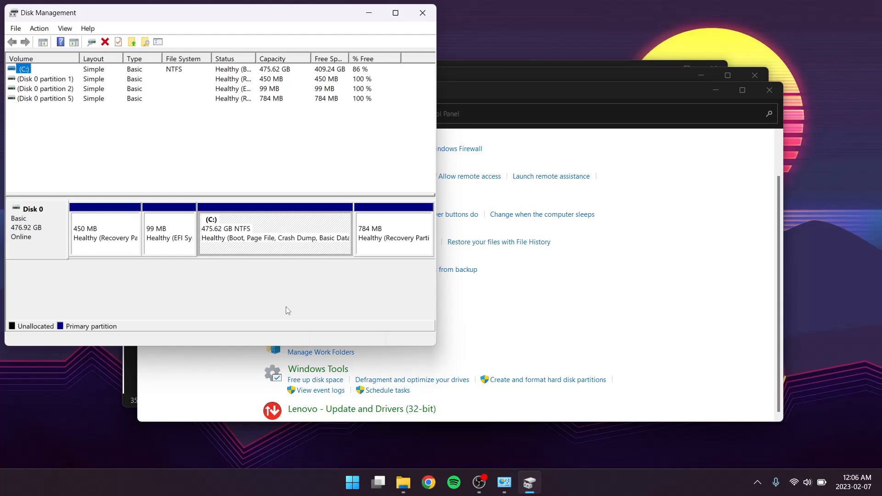
{"action": "left_click", "coordinate": [778, 95]}
{"action": "left_click", "coordinate": [759, 76]}
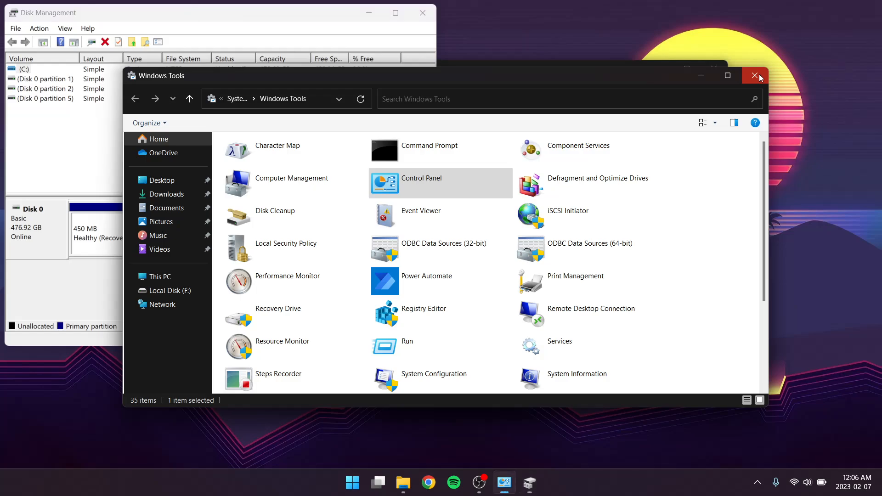
{"action": "left_click", "coordinate": [468, 371]}
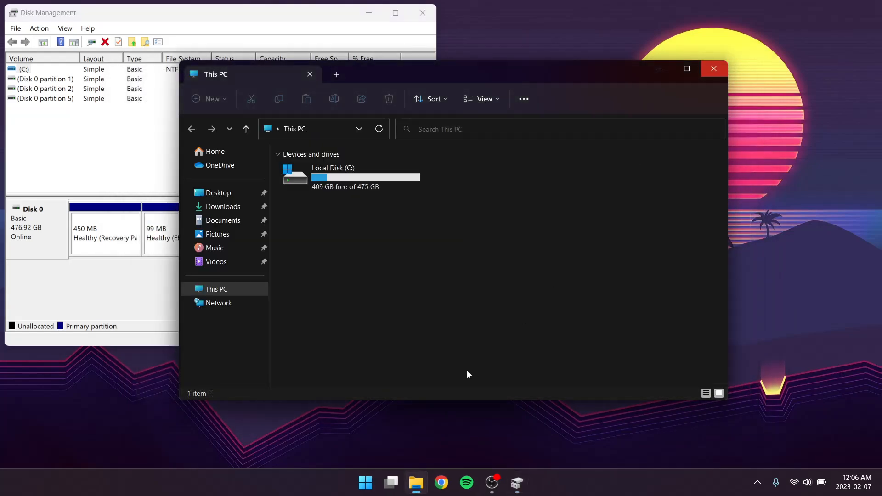
Run dmde.exe from the dmde-4-0-2-804-win64-gui folder in Downloads
{"action": "left_click", "coordinate": [228, 211]}
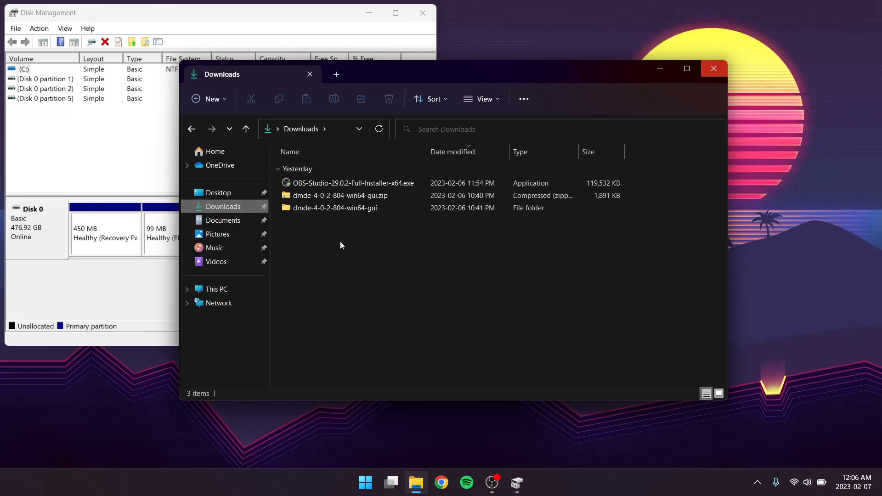
{"action": "double_click", "coordinate": [340, 207]}
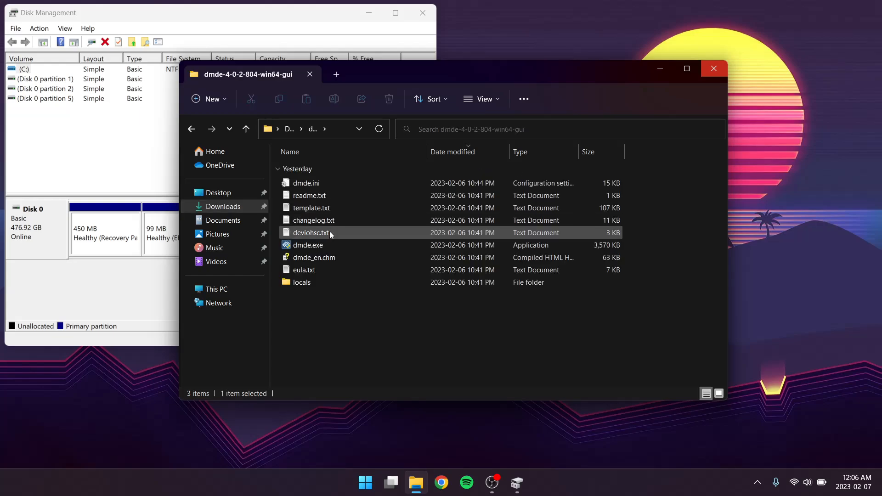
{"action": "left_click", "coordinate": [315, 248]}
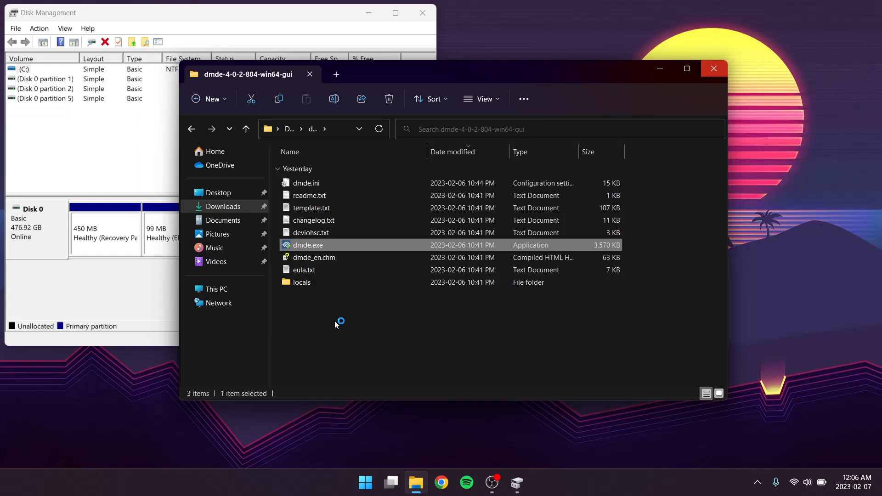
{"action": "left_click", "coordinate": [518, 484]}
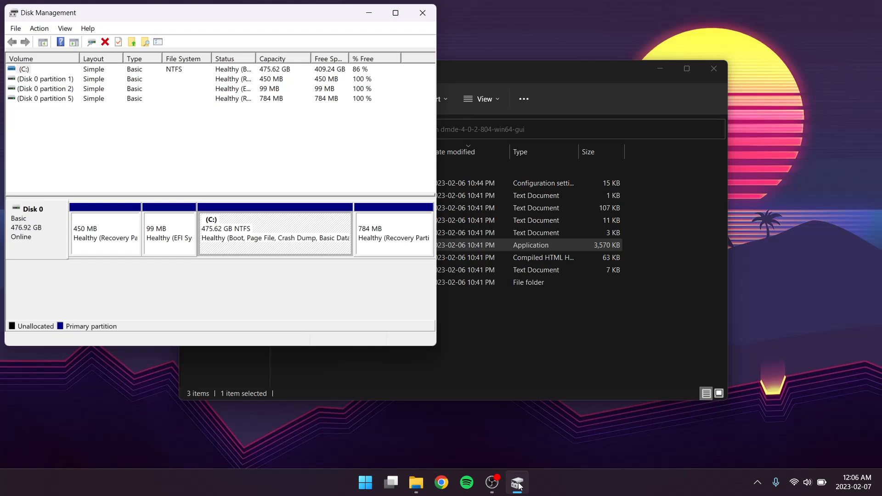
{"action": "left_click", "coordinate": [594, 330]}
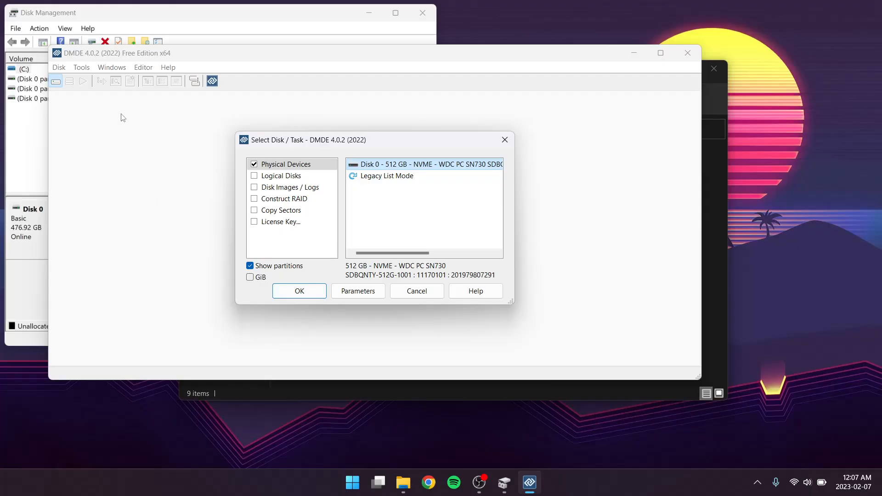
Widen DMDE's disk selection dialog, select the Disk 1 physical device, and close Disk Management
{"action": "left_click", "coordinate": [33, 136]}
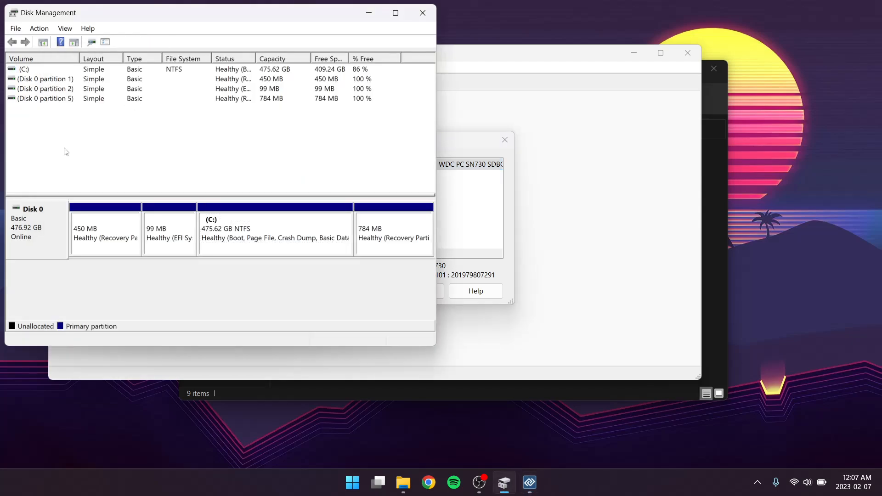
{"action": "left_click", "coordinate": [461, 143]}
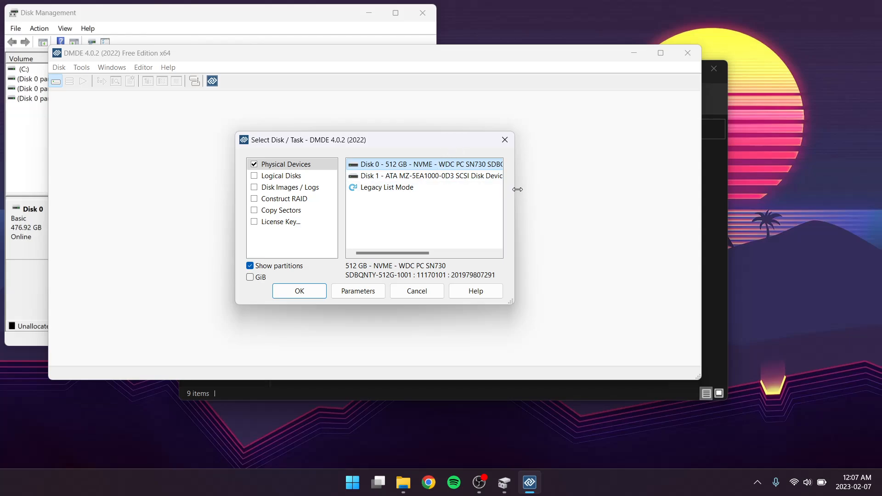
{"action": "left_click_drag", "start_coordinate": [518, 189], "coordinate": [570, 189]}
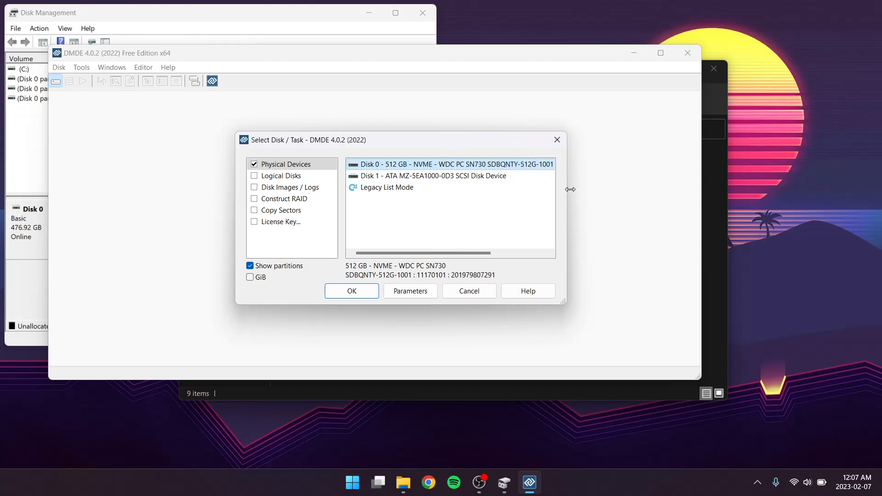
{"action": "left_click", "coordinate": [458, 178]}
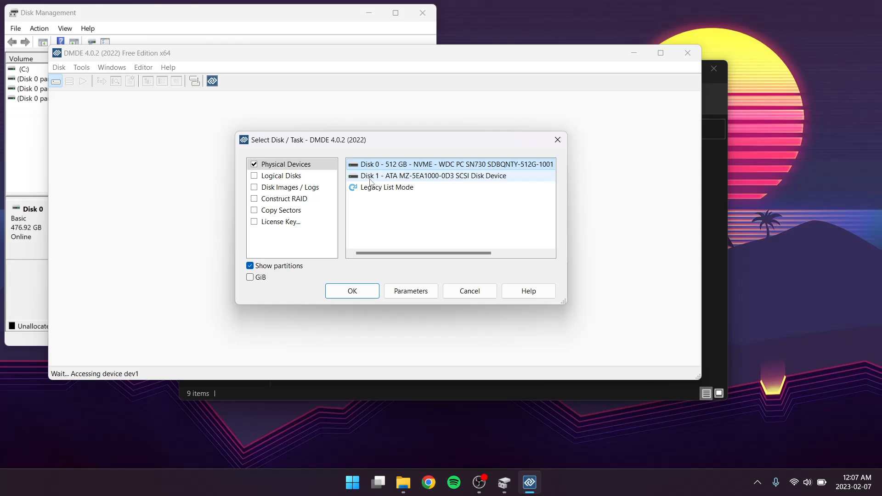
{"action": "left_click", "coordinate": [26, 281]}
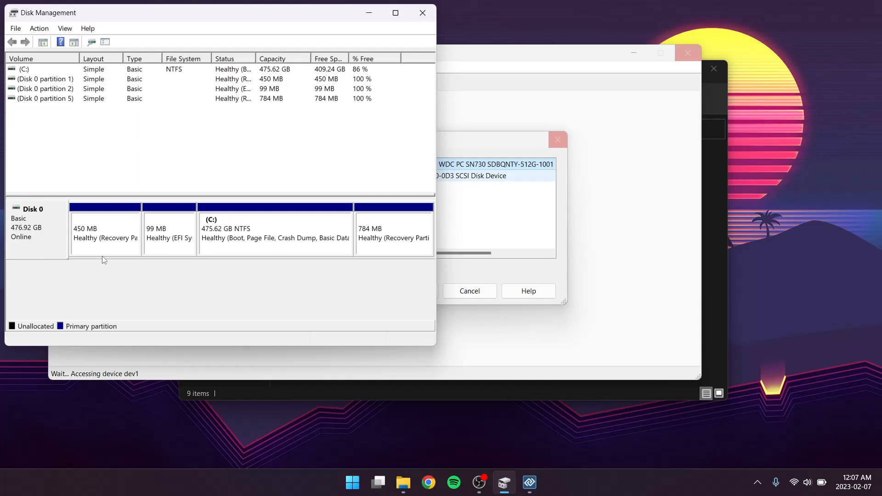
{"action": "left_click", "coordinate": [423, 15]}
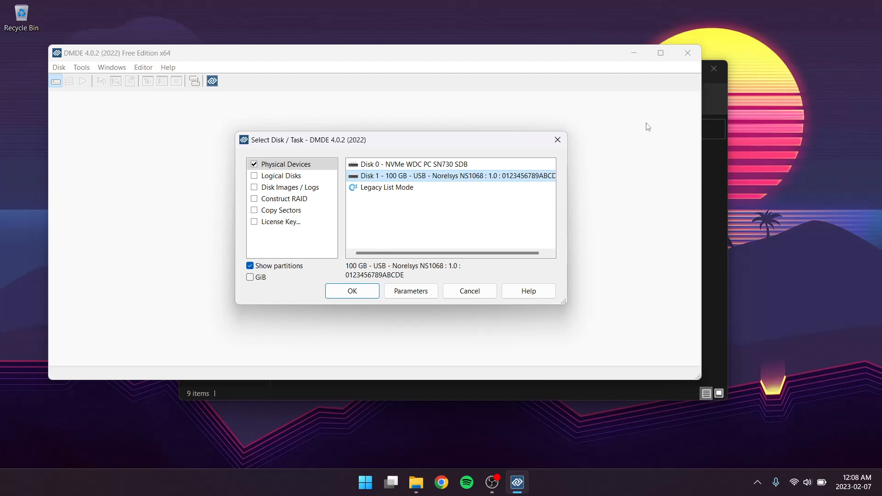
Close File Explorer and open the selected Disk 1 device to list its partitions, dismissing the I/O device error dialogs
{"action": "left_click", "coordinate": [718, 65]}
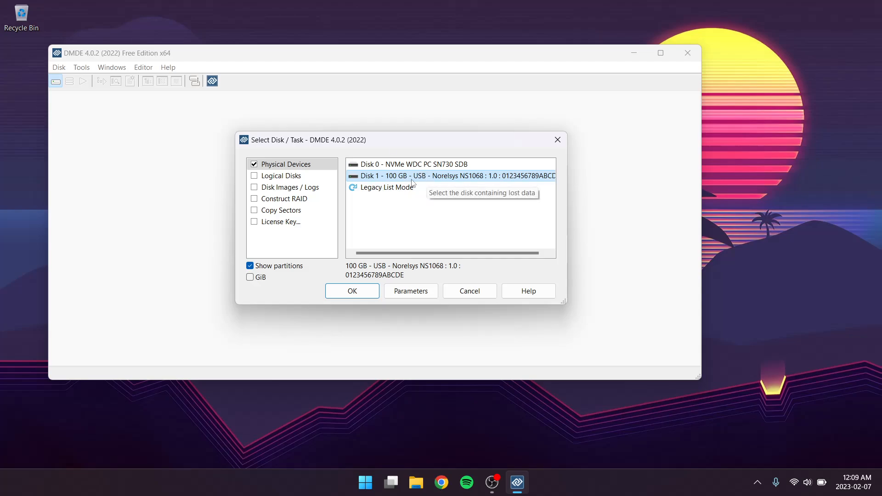
{"action": "left_click", "coordinate": [349, 295]}
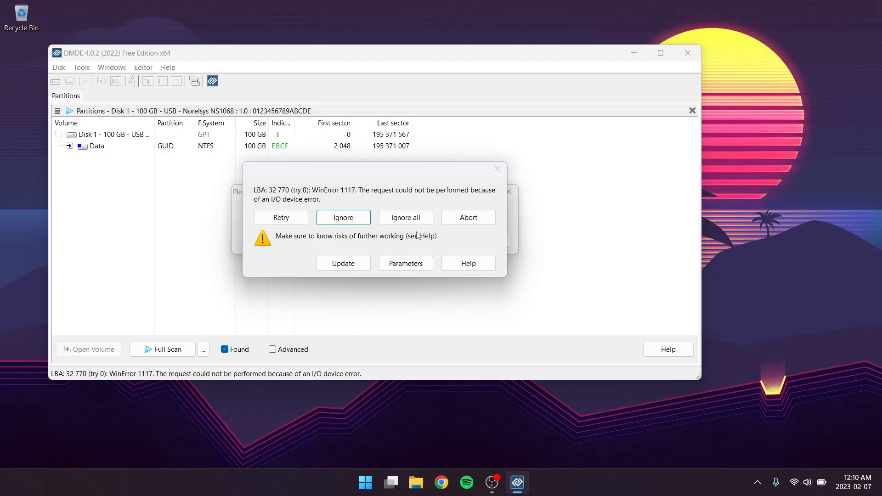
{"action": "left_click", "coordinate": [352, 223]}
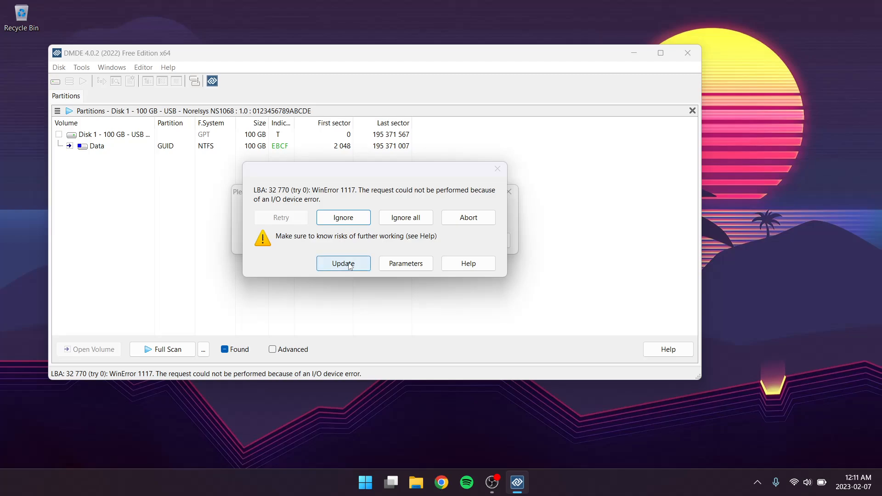
{"action": "left_click", "coordinate": [410, 268]}
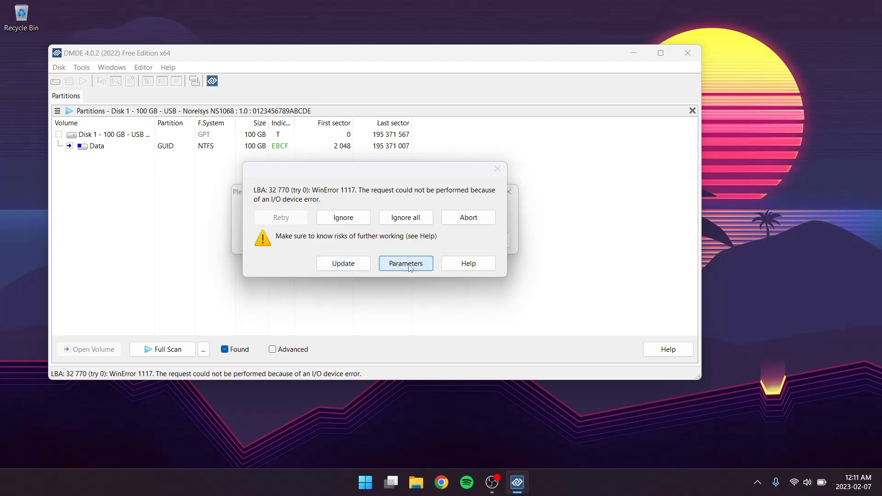
{"action": "left_click", "coordinate": [456, 214]}
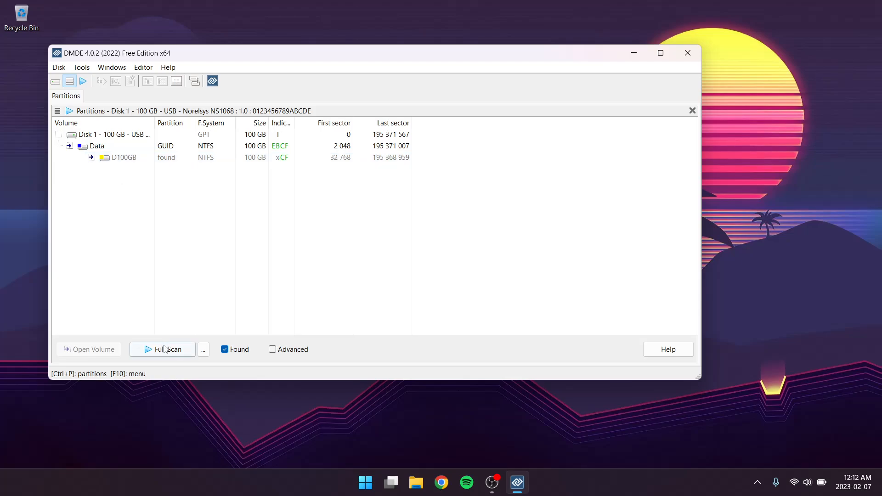
Open the Data NTFS volume, abort the pending read operation, and look through the files in $Root
{"action": "left_click", "coordinate": [114, 147]}
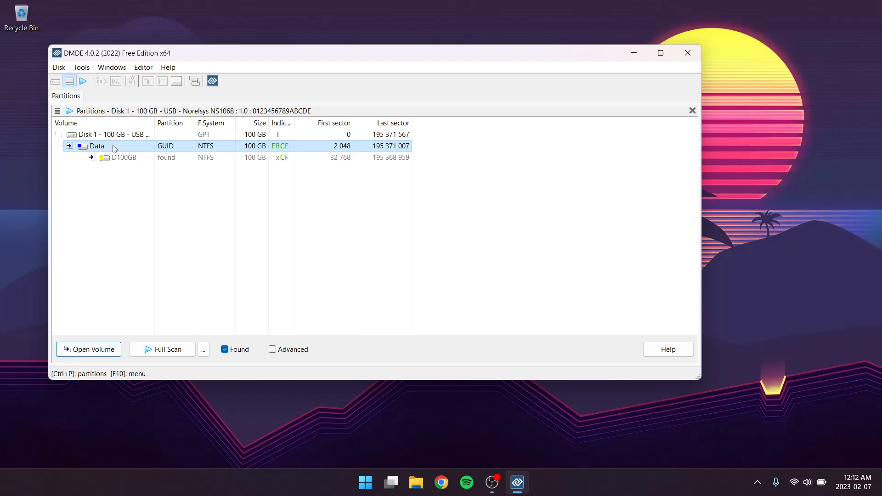
{"action": "left_click", "coordinate": [110, 351]}
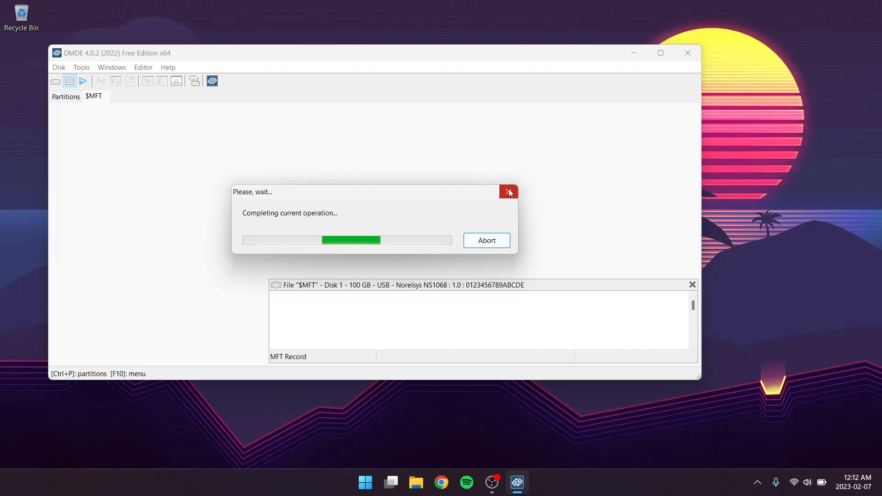
{"action": "left_click", "coordinate": [67, 98]}
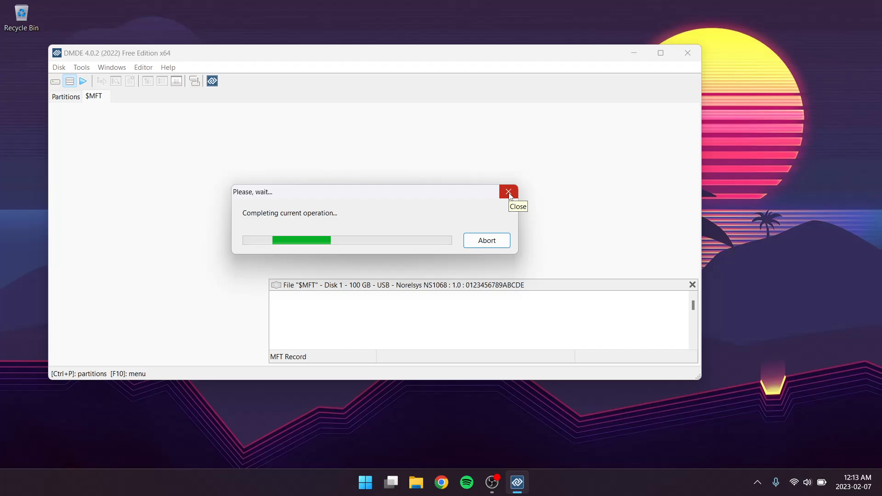
{"action": "left_click", "coordinate": [484, 244]}
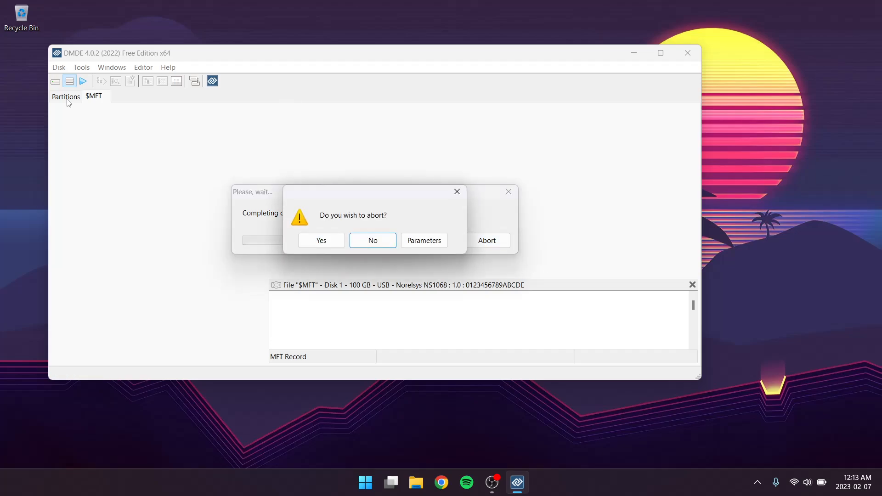
{"action": "left_click", "coordinate": [317, 241]}
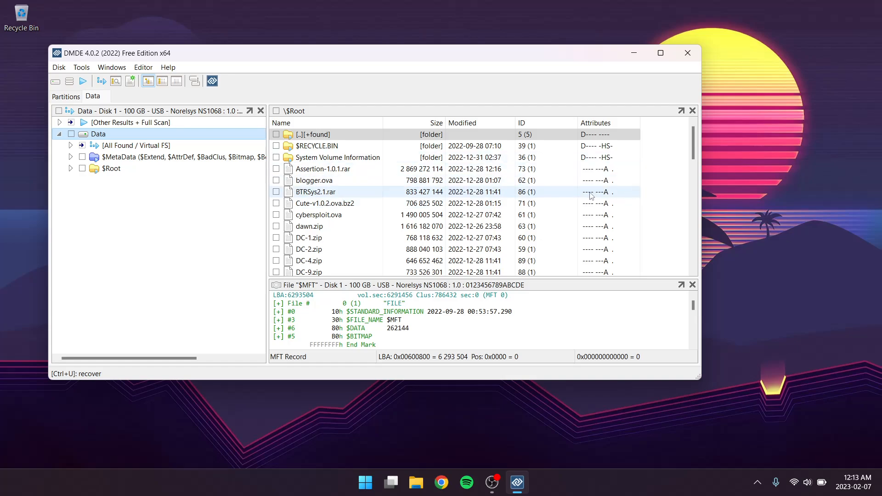
{"action": "left_click", "coordinate": [693, 141]}
{"action": "mouse_move", "coordinate": [693, 140]}
{"action": "left_mouse_down"}
{"action": "mouse_move", "coordinate": [697, 251]}
{"action": "mouse_move", "coordinate": [689, 130]}
{"action": "left_mouse_up"}
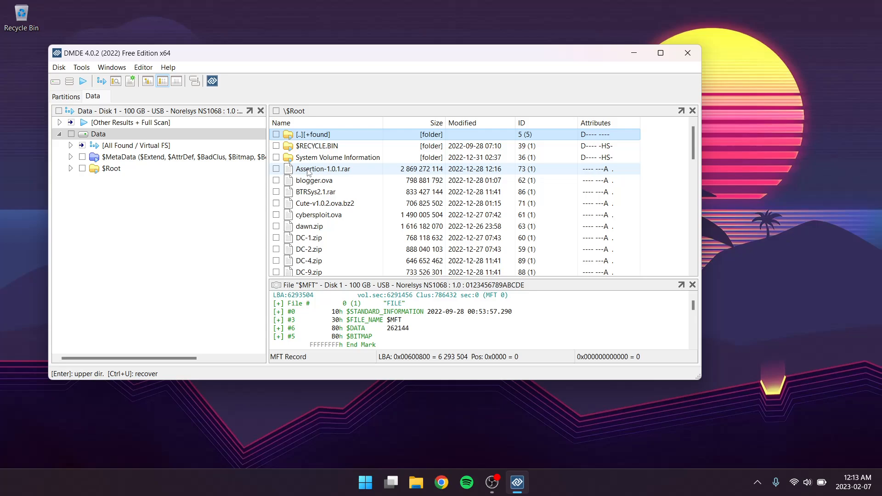
{"action": "left_click", "coordinate": [276, 238]}
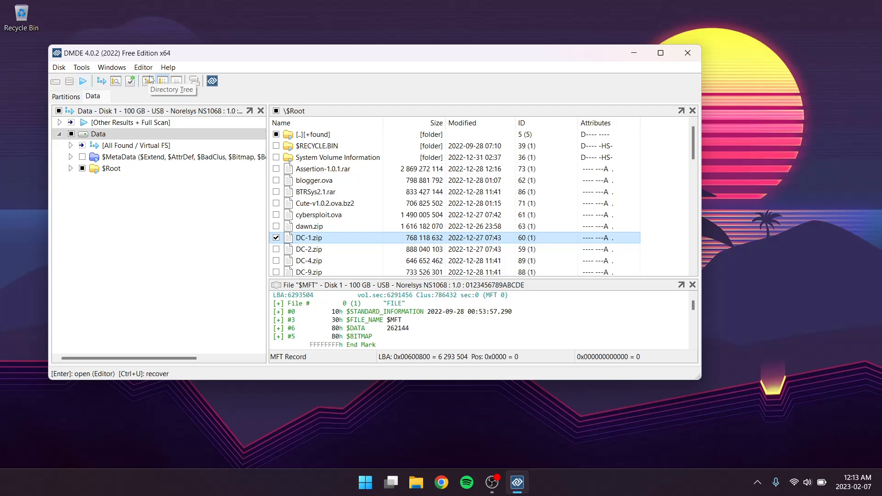
{"action": "left_click", "coordinate": [77, 69]}
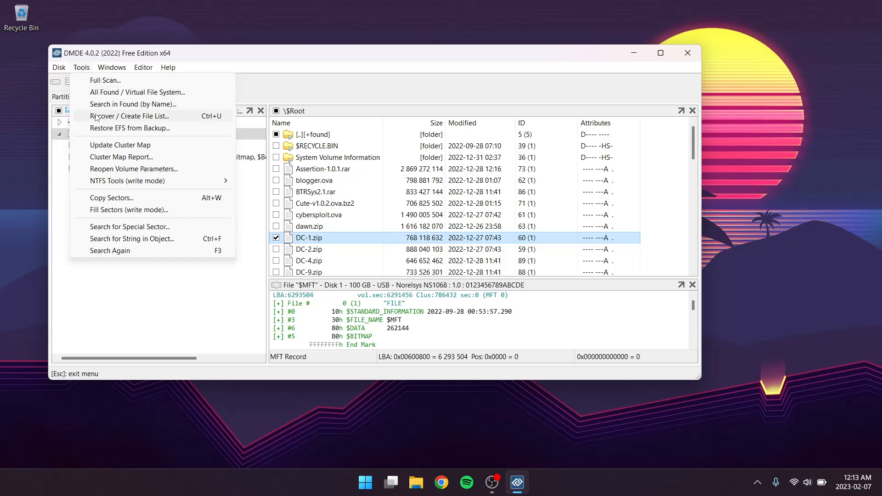
{"action": "left_click", "coordinate": [110, 119]}
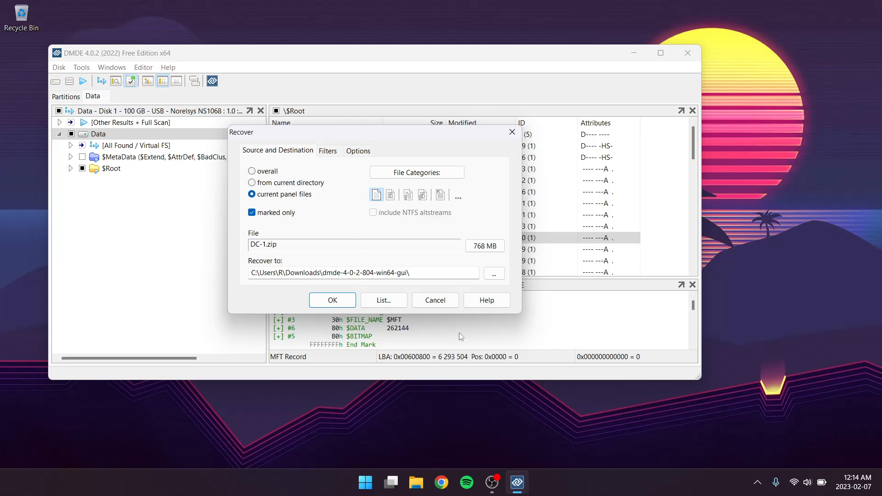
{"action": "left_click", "coordinate": [443, 303]}
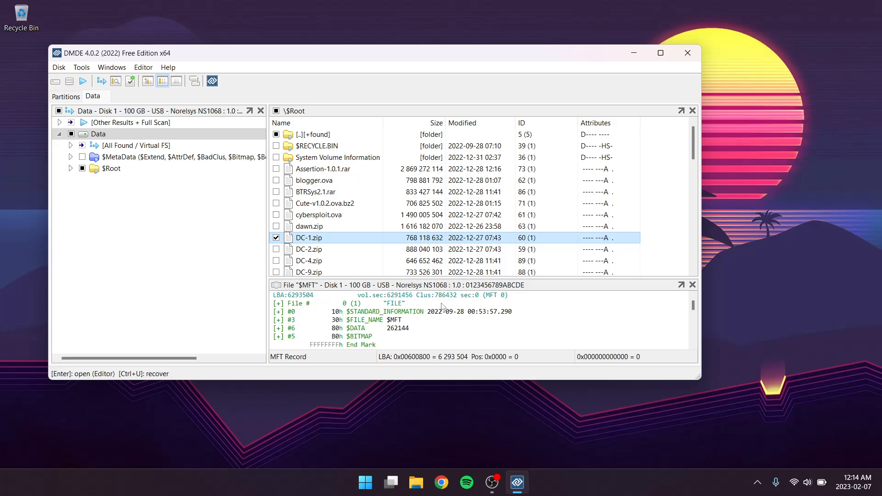
{"action": "left_click", "coordinate": [276, 238]}
Build the Data volume's virtual file system from All Found, using Pure FS reconstruction with deleted items included
{"action": "left_click", "coordinate": [138, 139]}
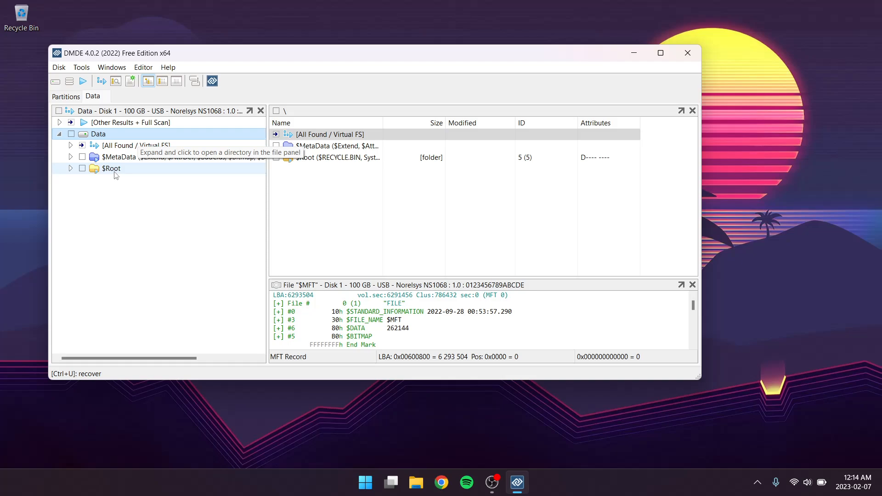
{"action": "left_click", "coordinate": [124, 146]}
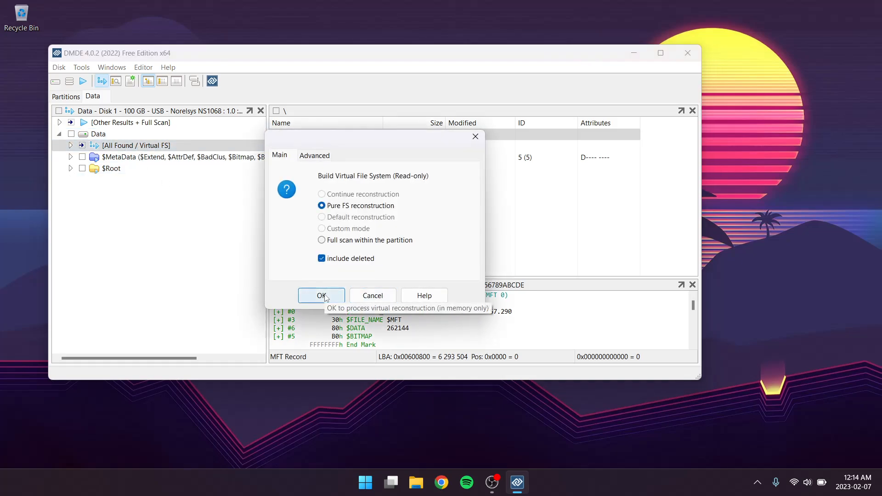
{"action": "left_click", "coordinate": [325, 297]}
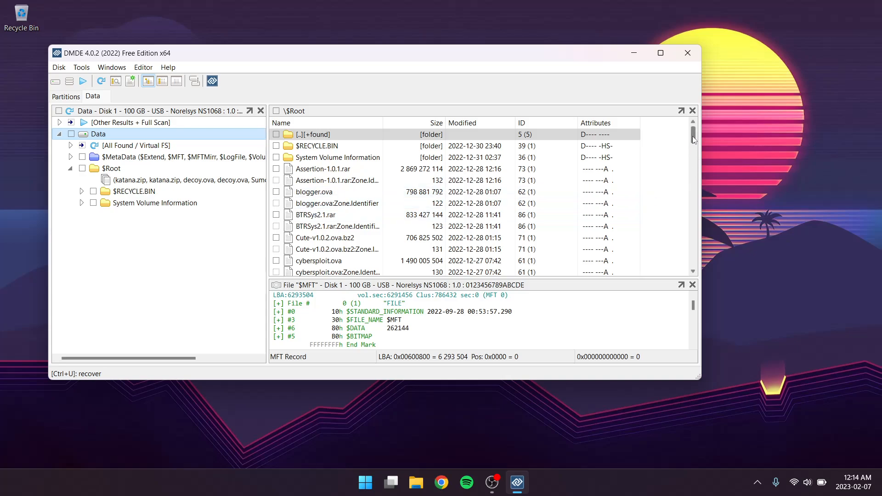
Mark DC-1.zip in $Root and recover only that file to the Downloads folder
{"action": "left_click_drag", "start_coordinate": [693, 137], "coordinate": [693, 146]}
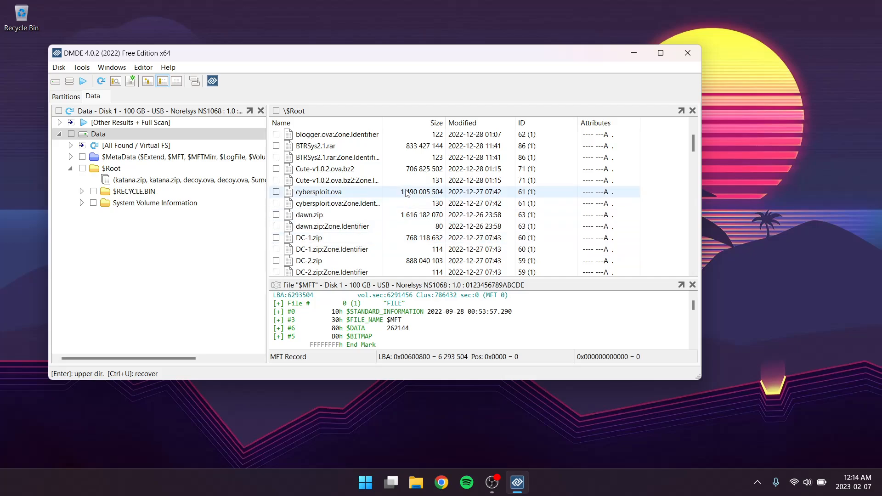
{"action": "left_click", "coordinate": [276, 238]}
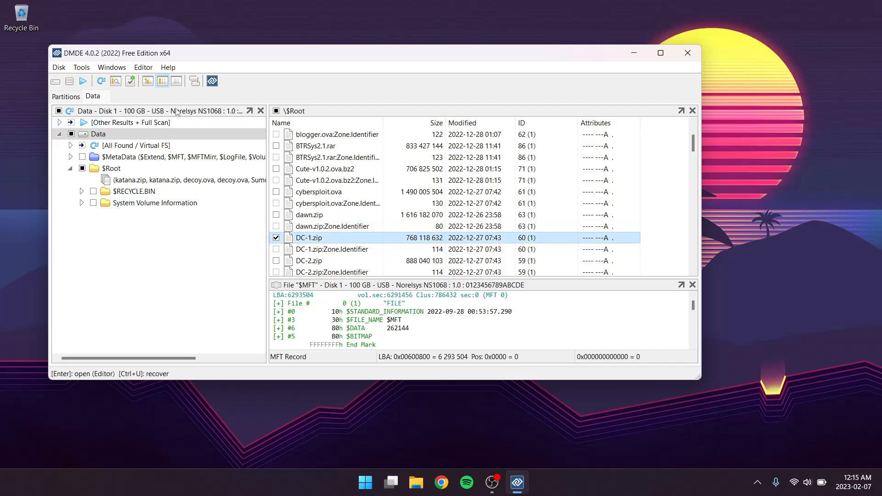
{"action": "left_click", "coordinate": [83, 69]}
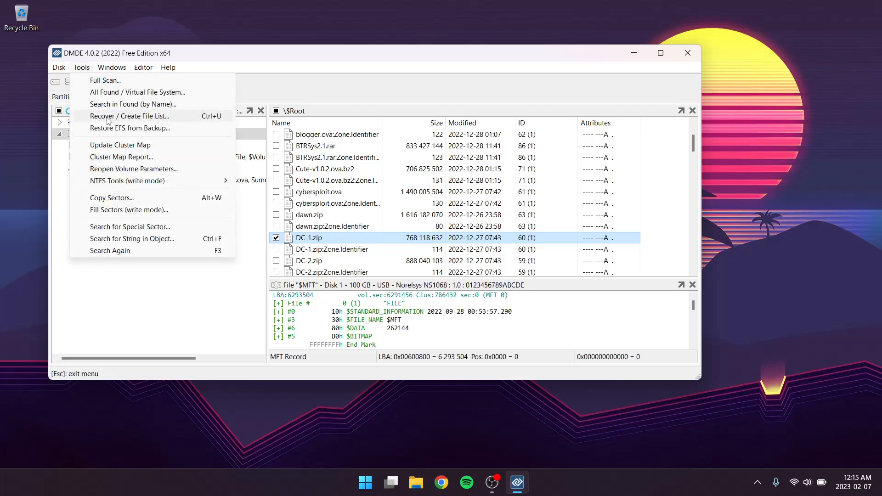
{"action": "left_click", "coordinate": [108, 118]}
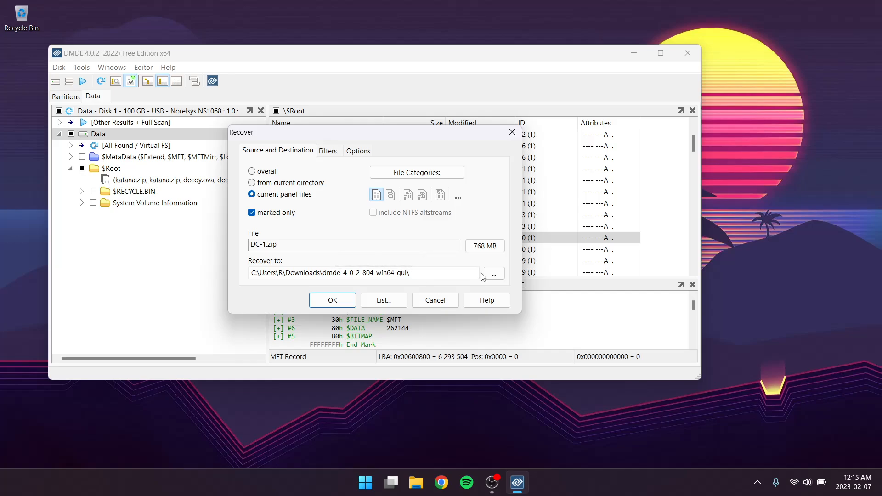
{"action": "left_click", "coordinate": [495, 274]}
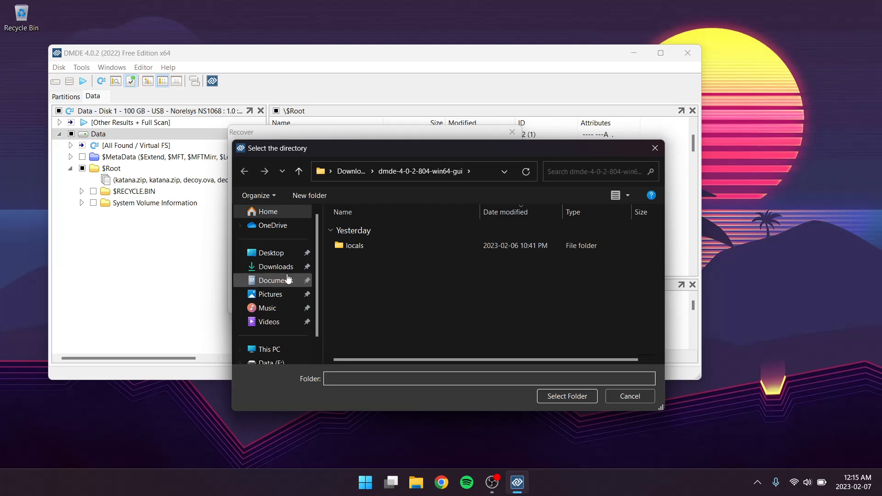
{"action": "left_click", "coordinate": [276, 269]}
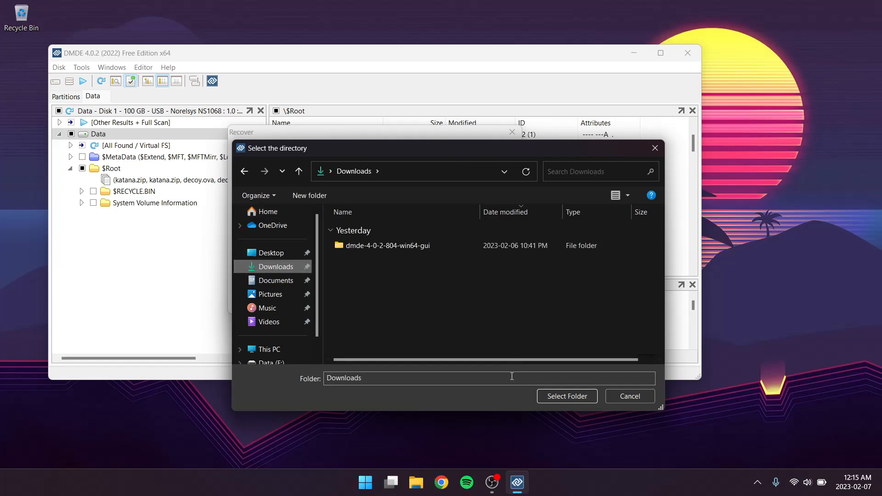
{"action": "left_click", "coordinate": [559, 396]}
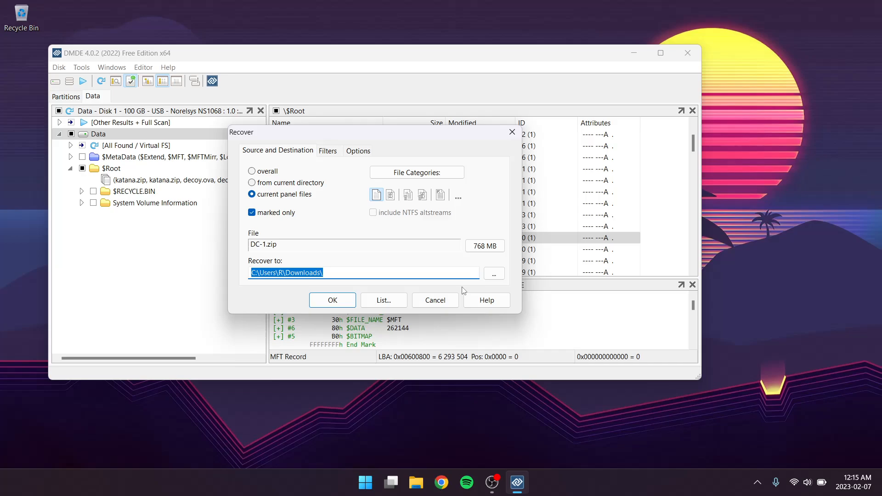
{"action": "left_click", "coordinate": [332, 301]}
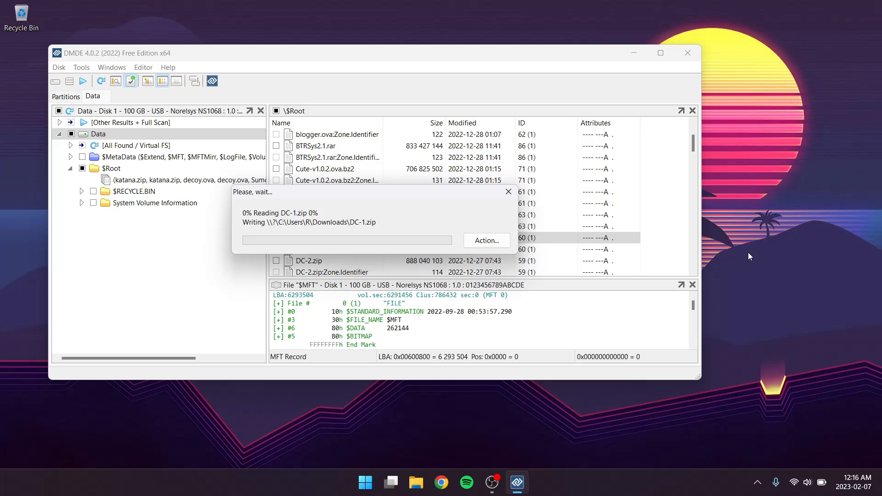
Switch to File Explorer, check the files on the Data (F:) drive, and select Stapler.zip
{"action": "left_click", "coordinate": [418, 491]}
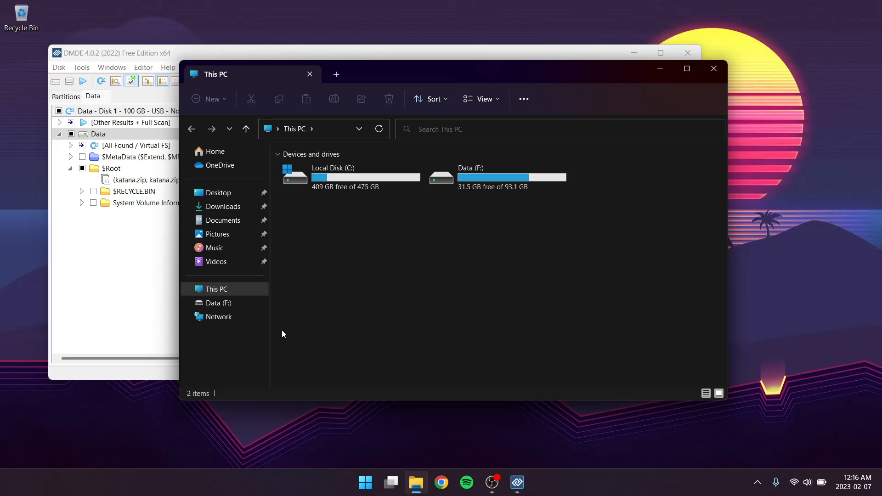
{"action": "left_click", "coordinate": [233, 308]}
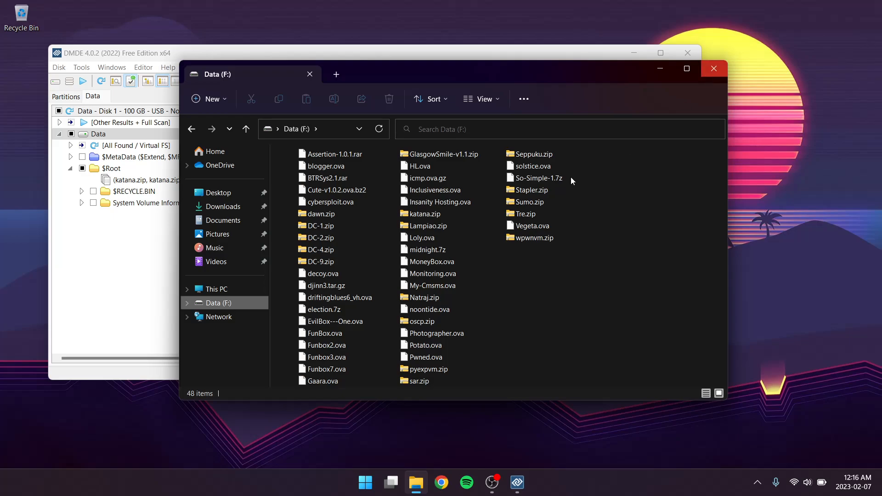
{"action": "left_click", "coordinate": [529, 192]}
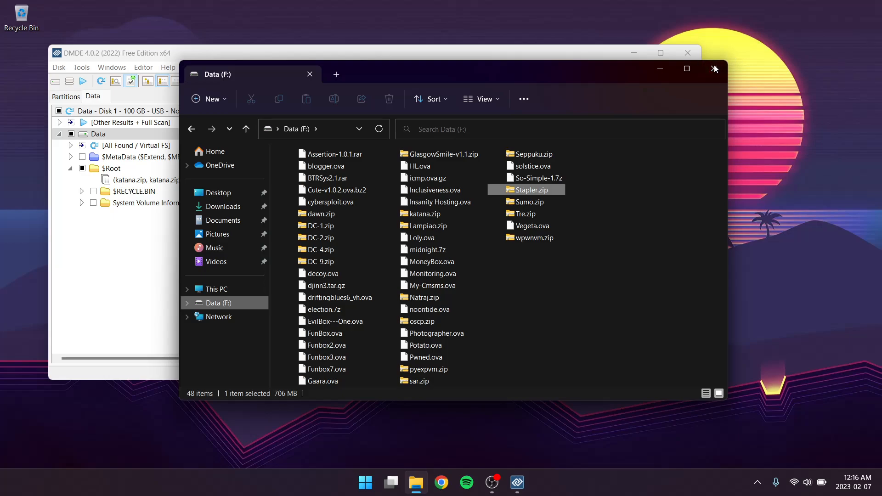
{"action": "left_click", "coordinate": [495, 482]}
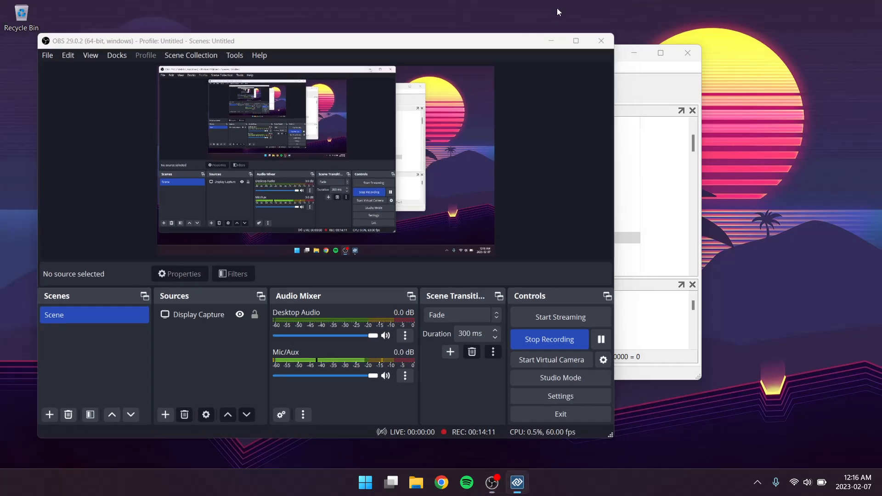
{"action": "left_click", "coordinate": [558, 12]}
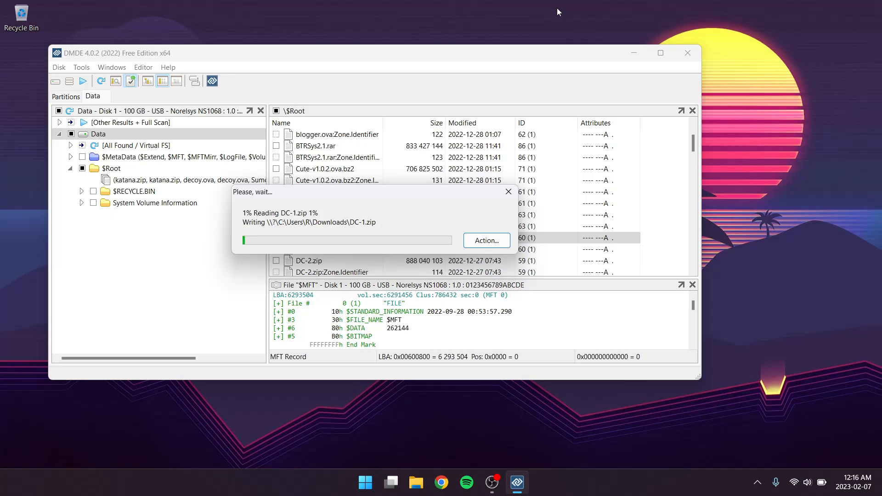
Open Task Manager, enlarge its window to examine the performance figures during the recovery, and close it
{"action": "right_click", "coordinate": [645, 492]}
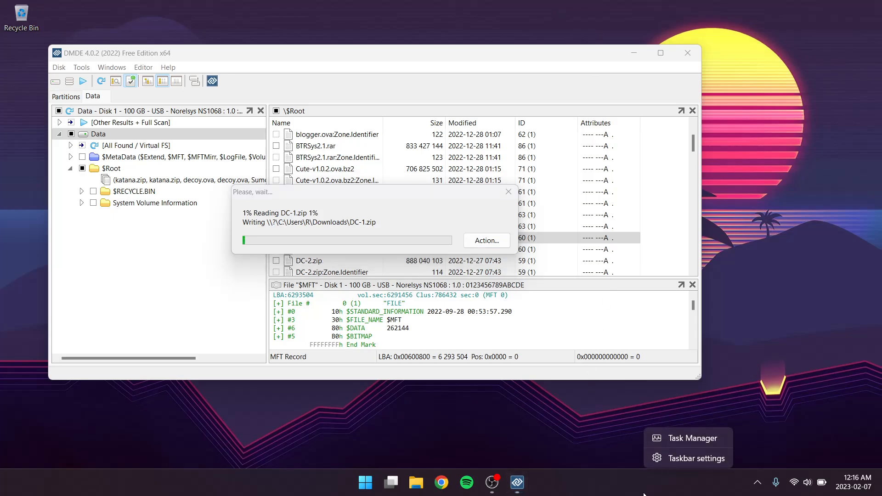
{"action": "left_click", "coordinate": [667, 438]}
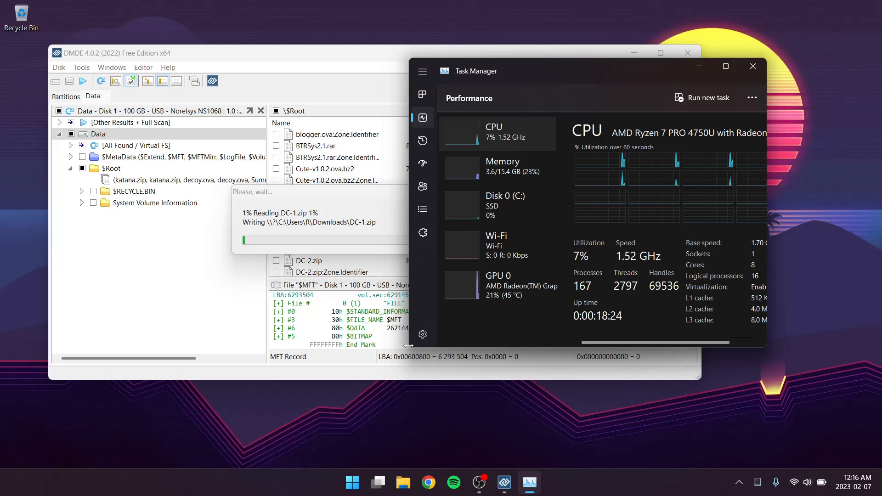
{"action": "left_click_drag", "start_coordinate": [408, 346], "coordinate": [293, 412]}
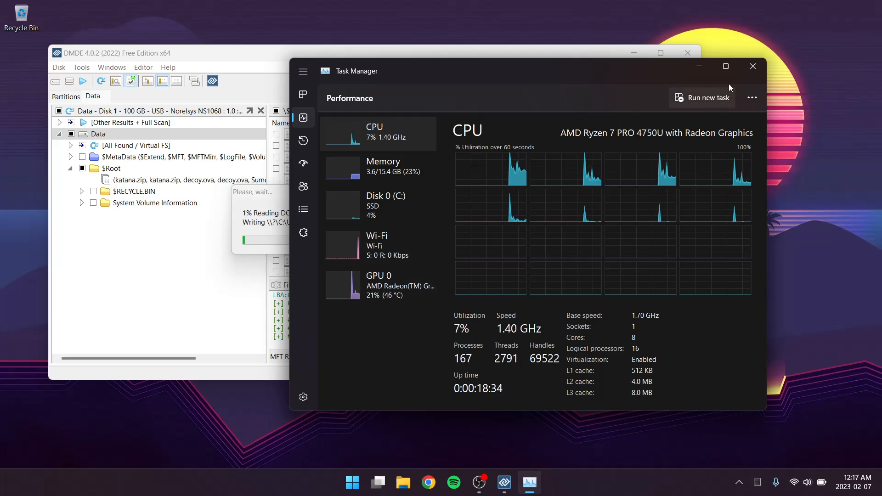
{"action": "left_click", "coordinate": [749, 69]}
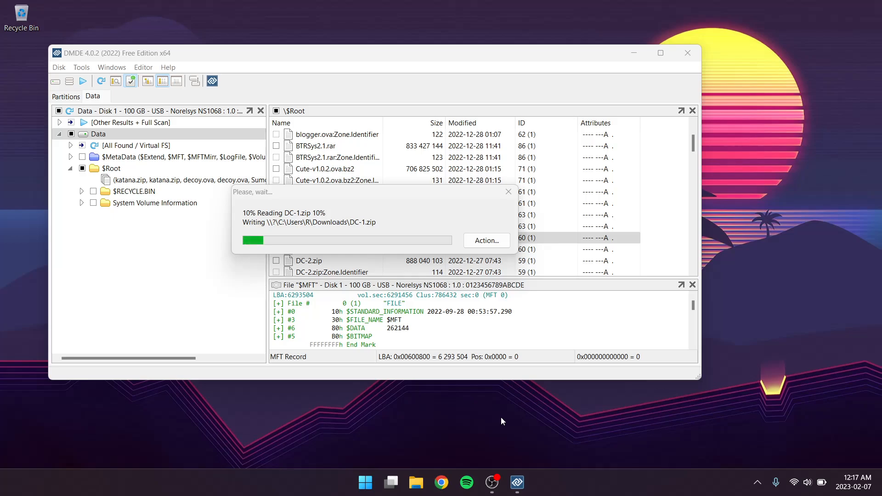
{"action": "left_click", "coordinate": [322, 190]}
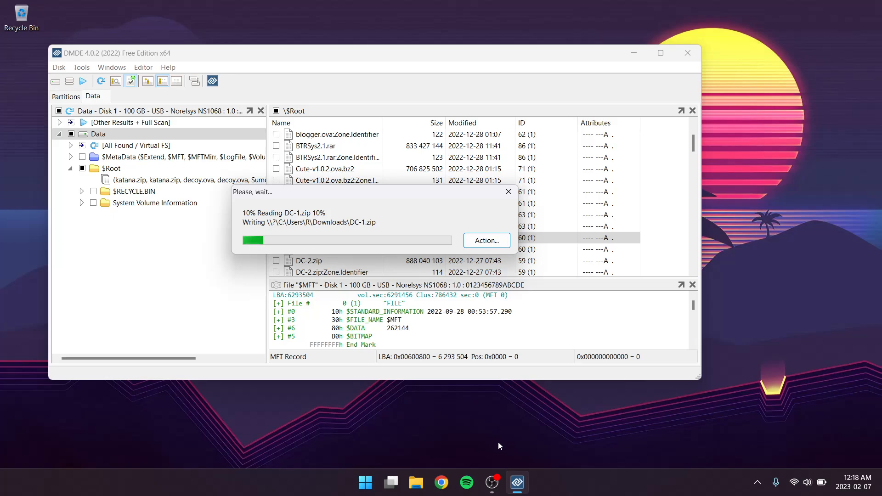
{"action": "left_click", "coordinate": [495, 481]}
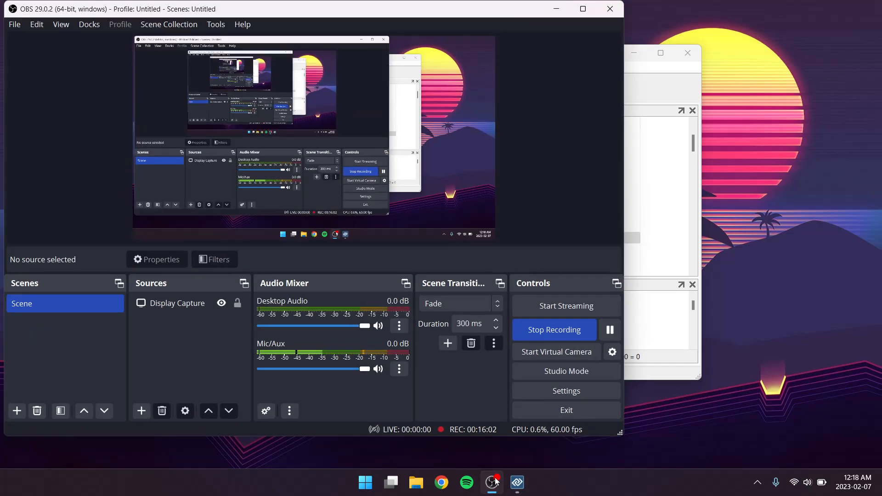